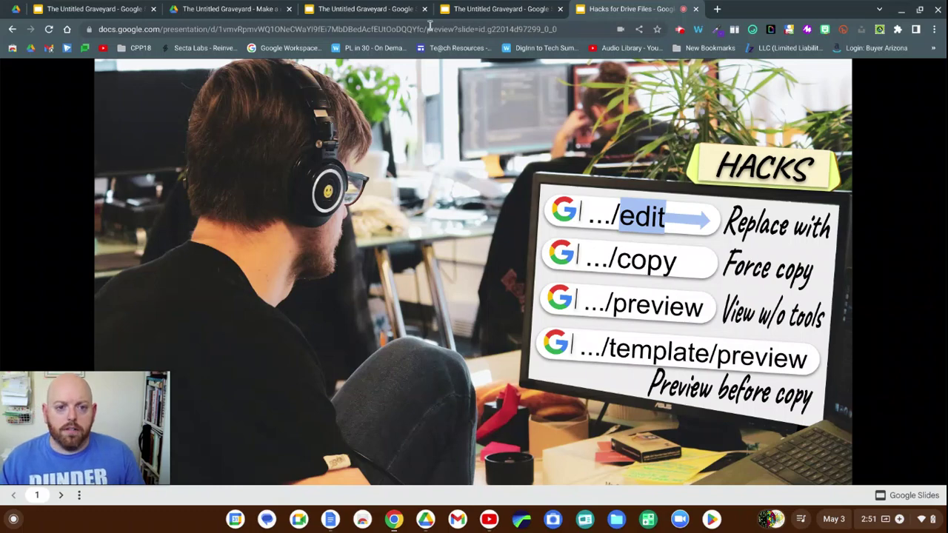
# Step: Open the force-copy page of The Untitled Graveyard presentation by replacing everything from "edit" onward in its URL with "copy"
pyautogui.click(77, 9)
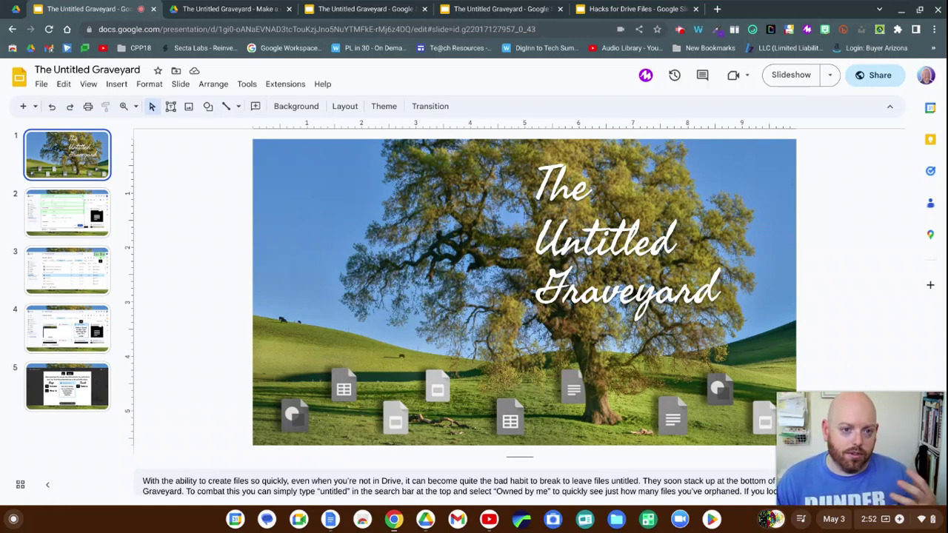
pyautogui.click(413, 29)
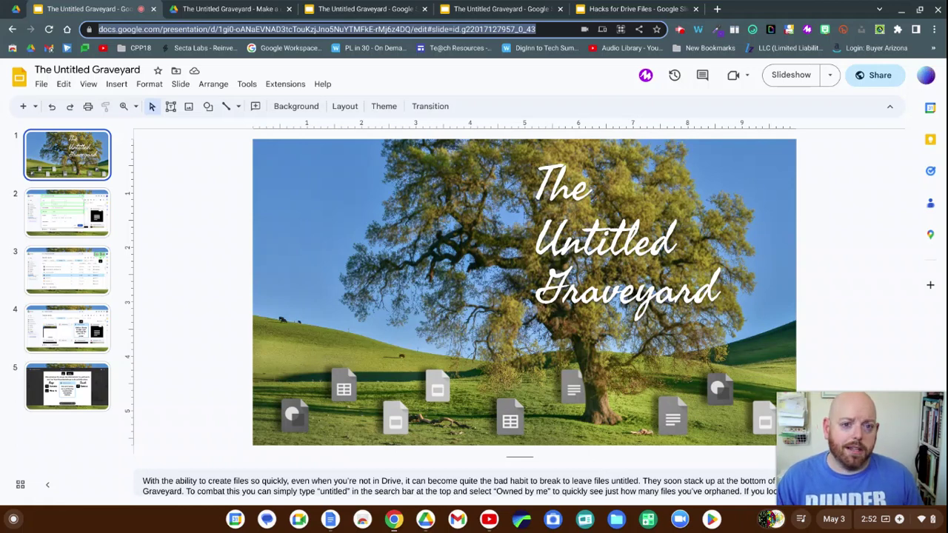
pyautogui.click(562, 29)
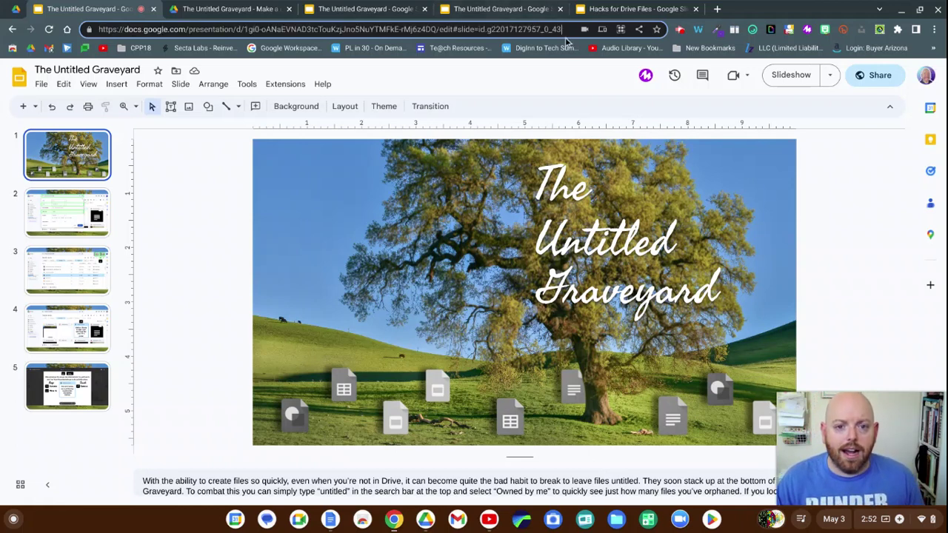
pyautogui.moveTo(562, 30); pyautogui.dragTo(440, 34)
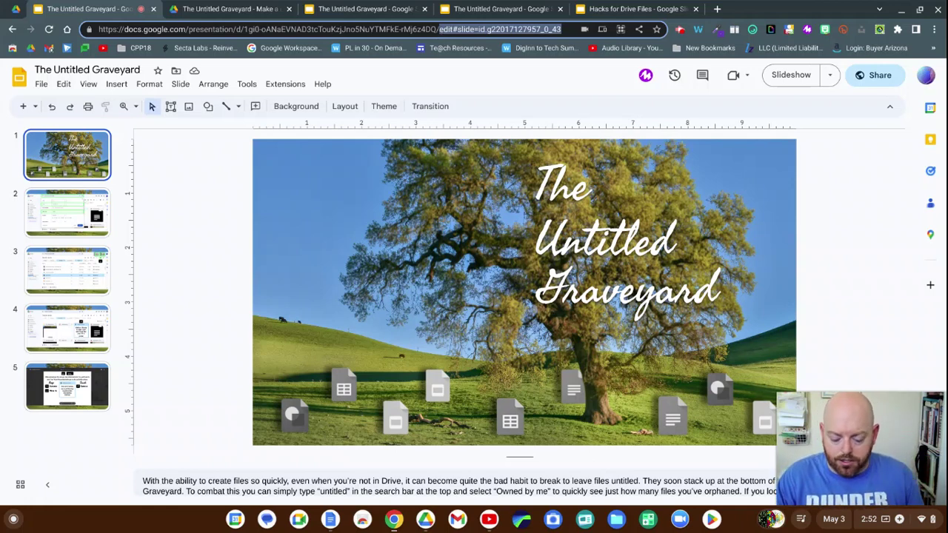
pyautogui.press('BackSpace')
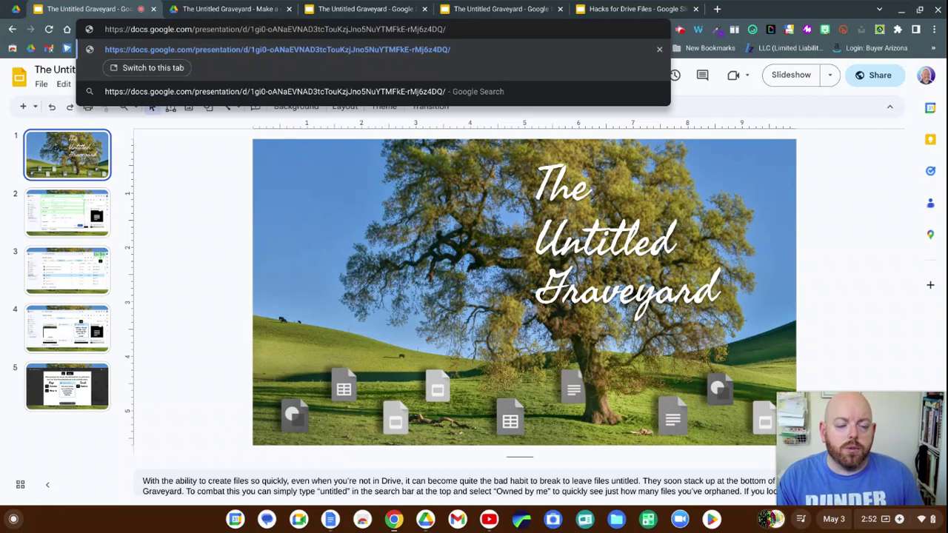
pyautogui.write('copy')
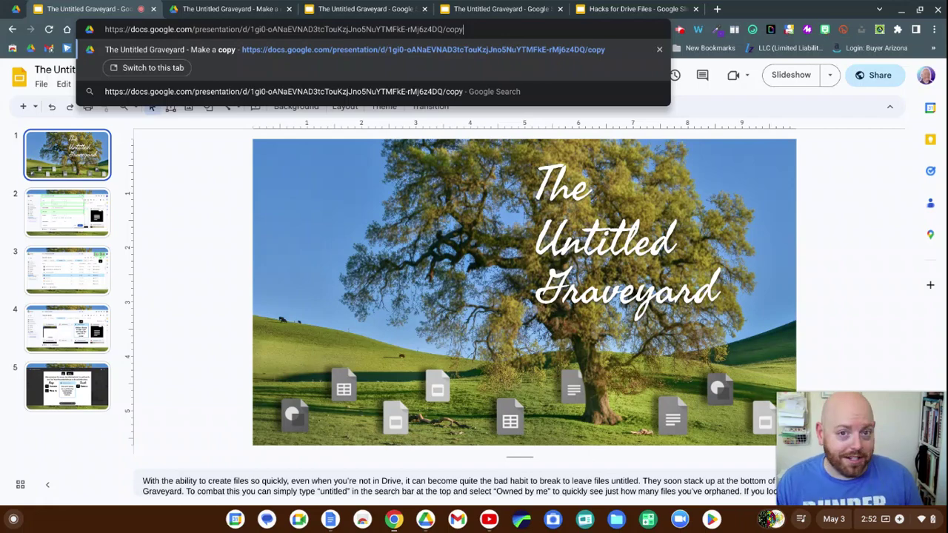
pyautogui.press('Return')
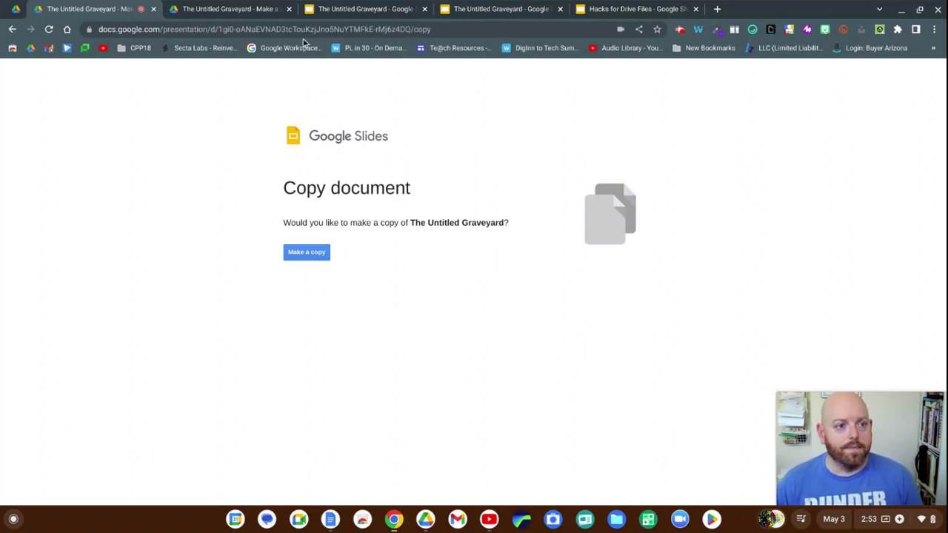
# Step: Compare the preview, copy and template/preview versions of The Untitled Graveyard, advancing the template preview to slide 3
pyautogui.click(318, 10)
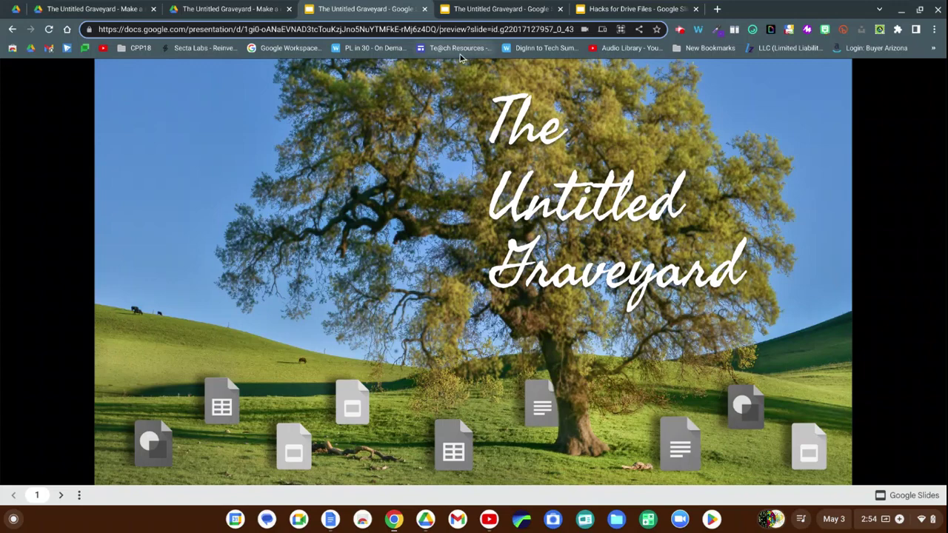
pyautogui.click(216, 11)
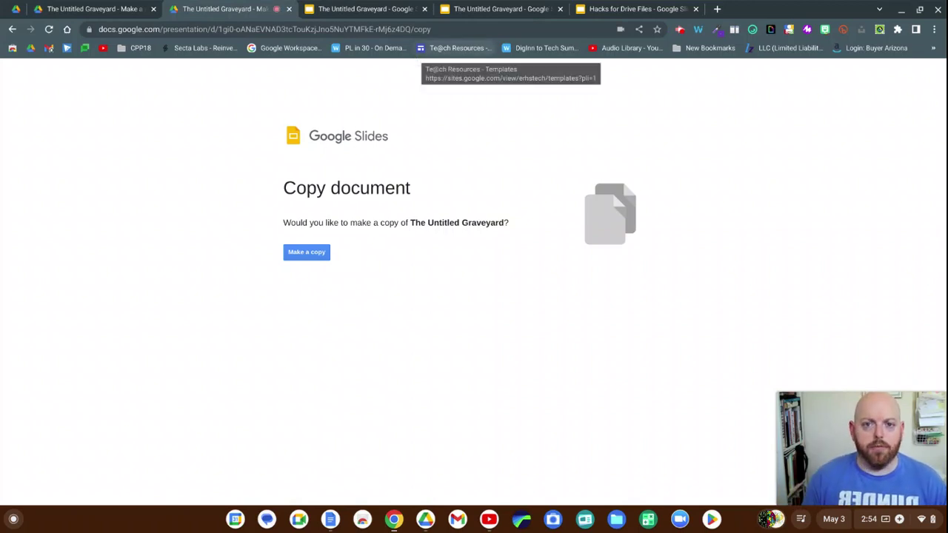
pyautogui.click(497, 11)
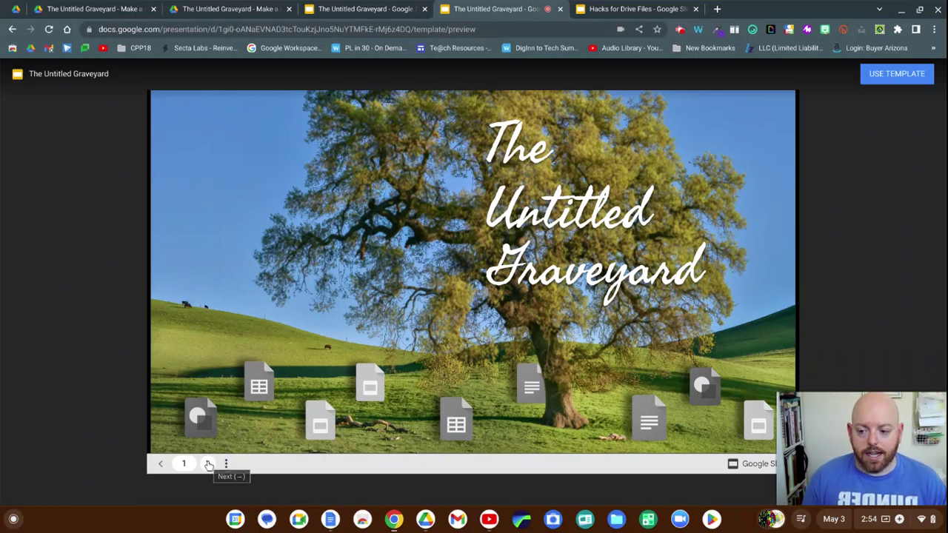
pyautogui.click(209, 464)
pyautogui.click(209, 464)
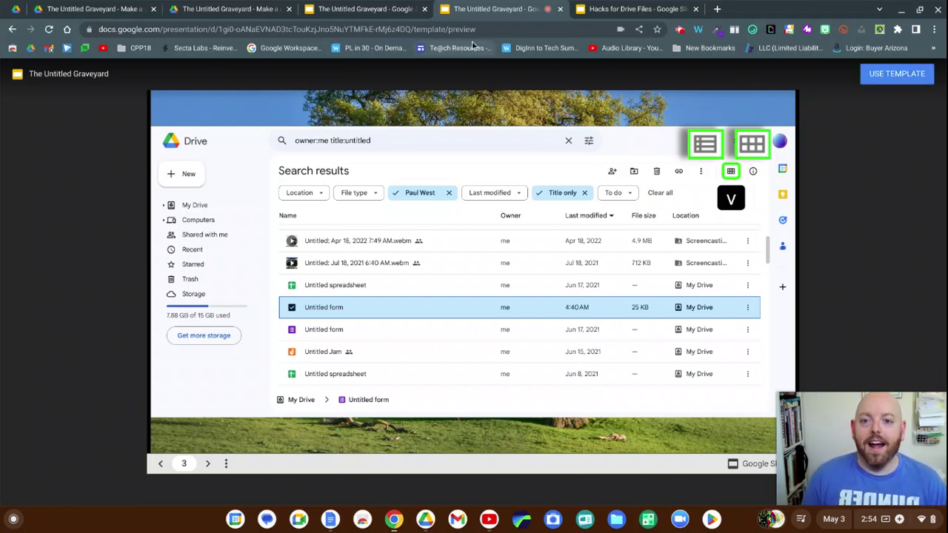
# Step: Return to the Hacks for Drive Files presentation and advance to the slide about version history
pyautogui.click(617, 10)
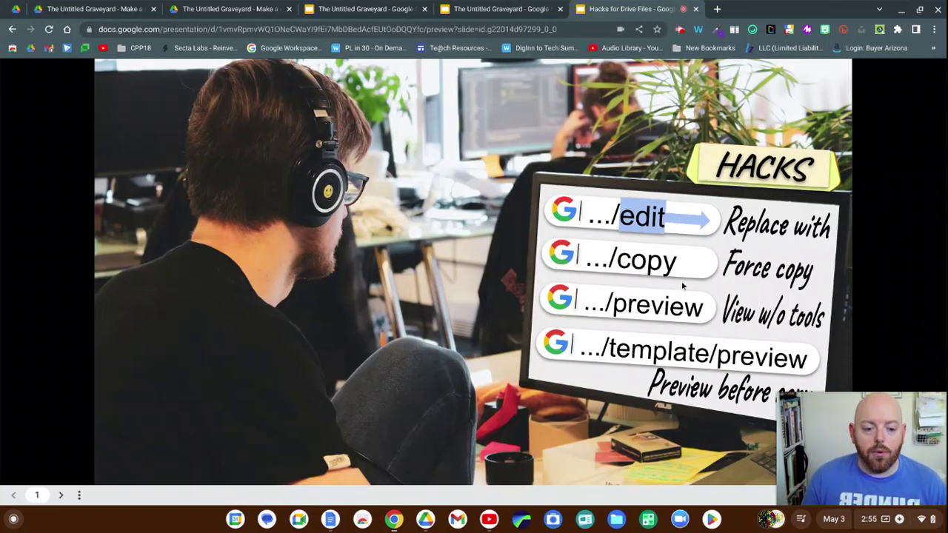
pyautogui.moveTo(865, 449)
pyautogui.moveTo(864, 450); pyautogui.dragTo(62, 430)
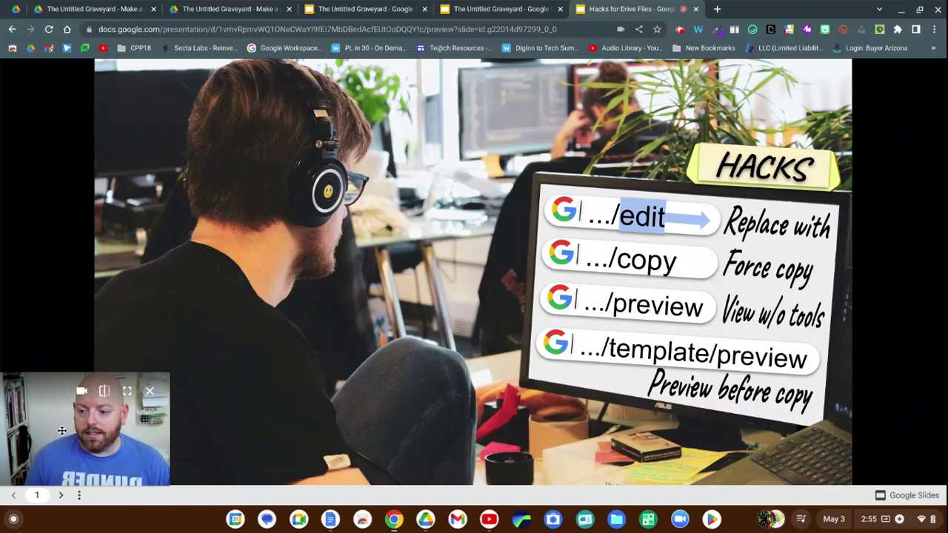
pyautogui.click(106, 392)
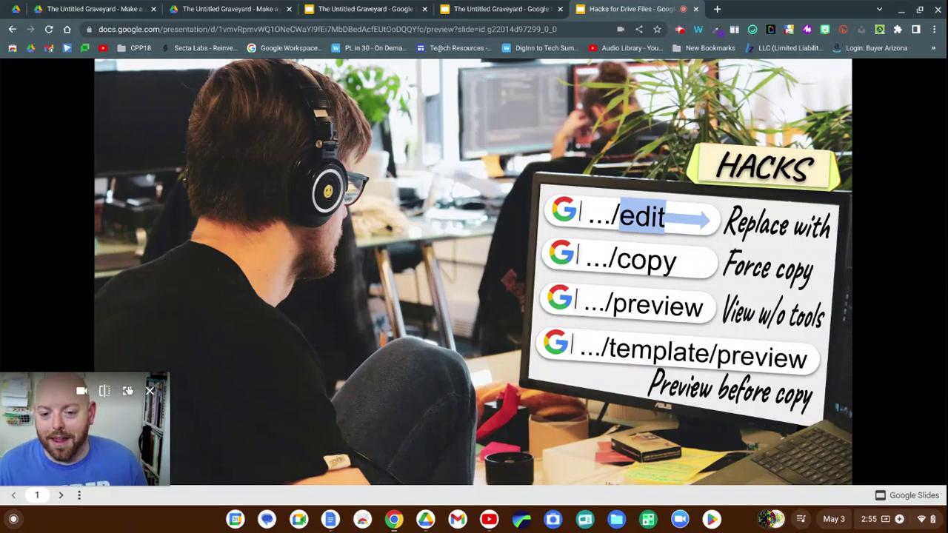
pyautogui.click(226, 417)
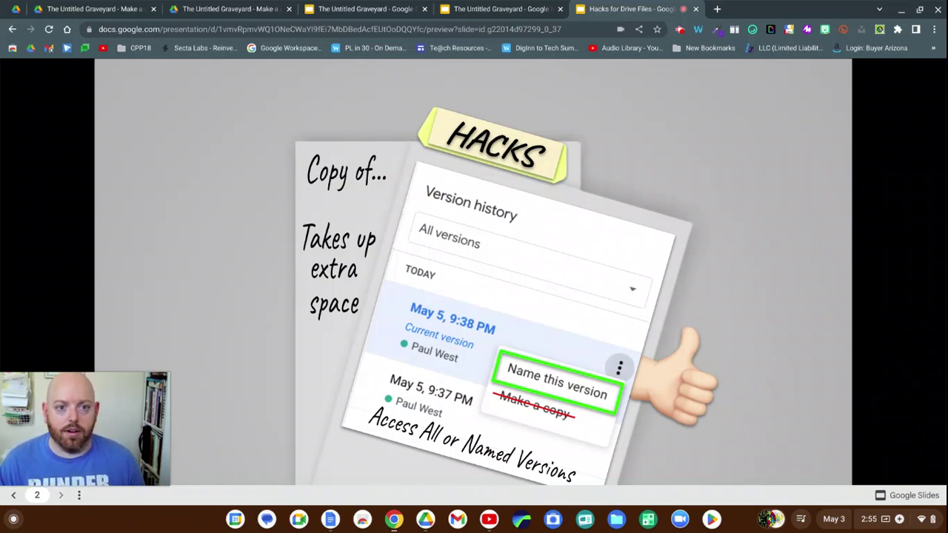
# Step: Close the extra Untitled Graveyard tabs and reopen the presentation for editing by changing its URL ending from "copy" to "edit"
pyautogui.click(561, 9)
pyautogui.click(424, 9)
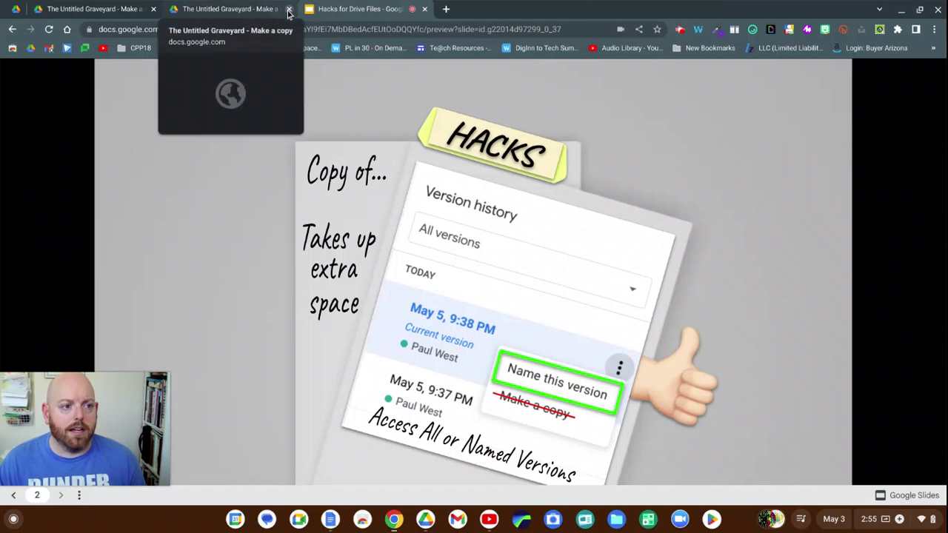
pyautogui.click(120, 11)
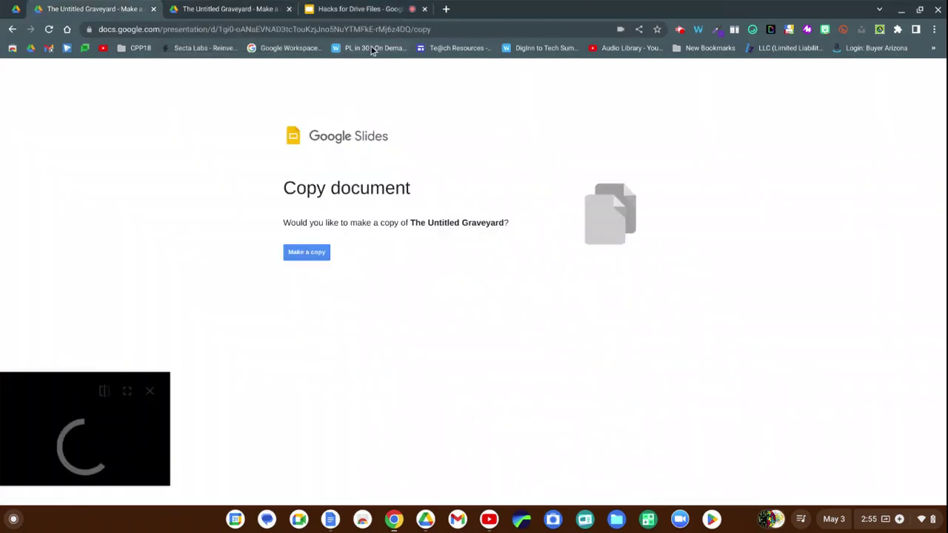
pyautogui.click(435, 30)
pyautogui.click(438, 30)
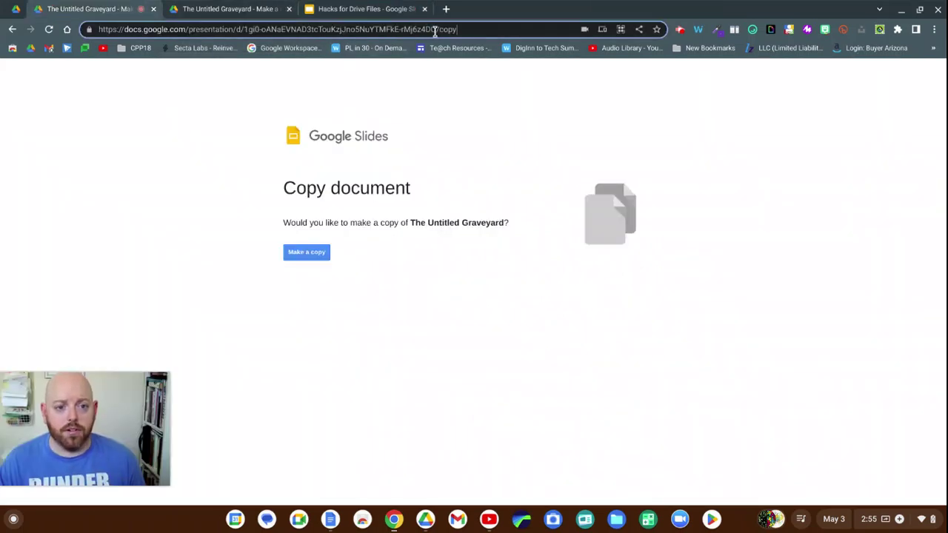
pyautogui.press('BackSpace')
pyautogui.press('BackSpace')
pyautogui.press('BackSpace')
pyautogui.press('BackSpace')
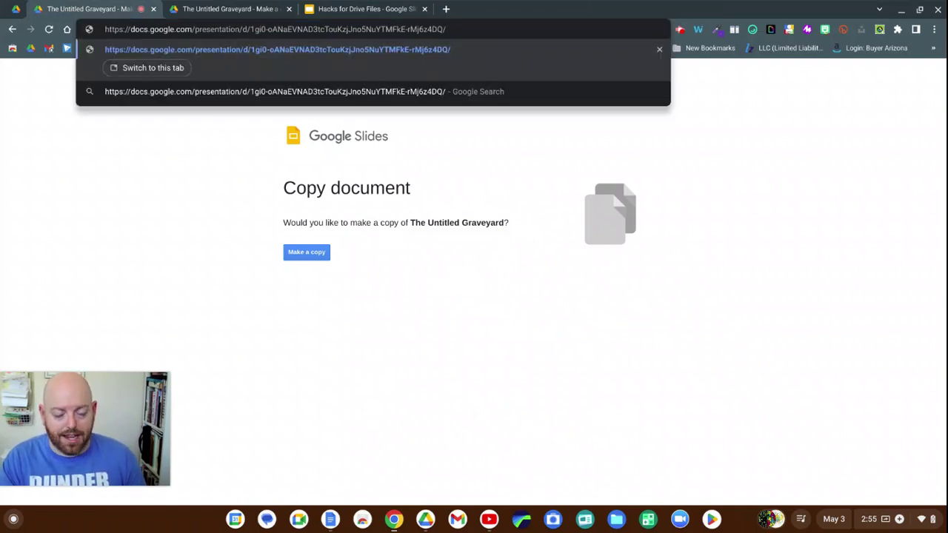
pyautogui.write('edit')
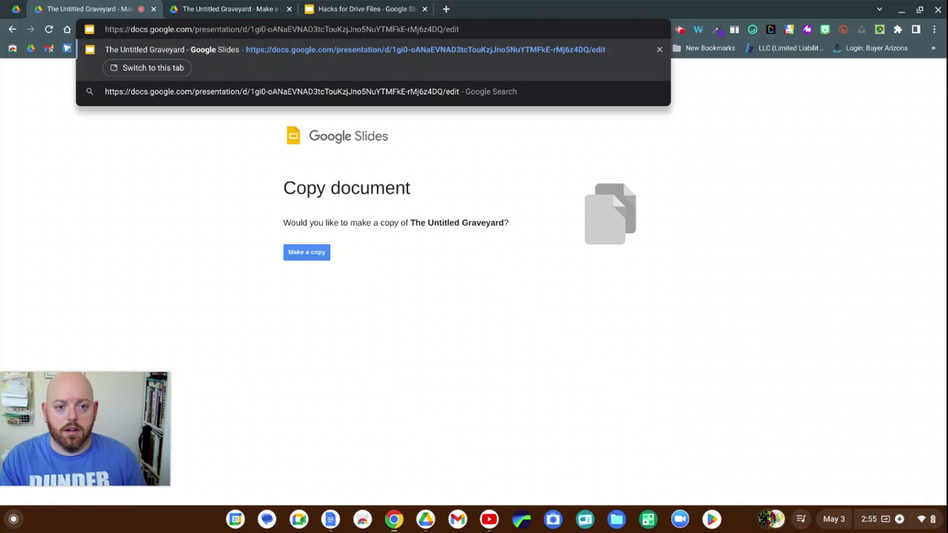
pyautogui.press('Return')
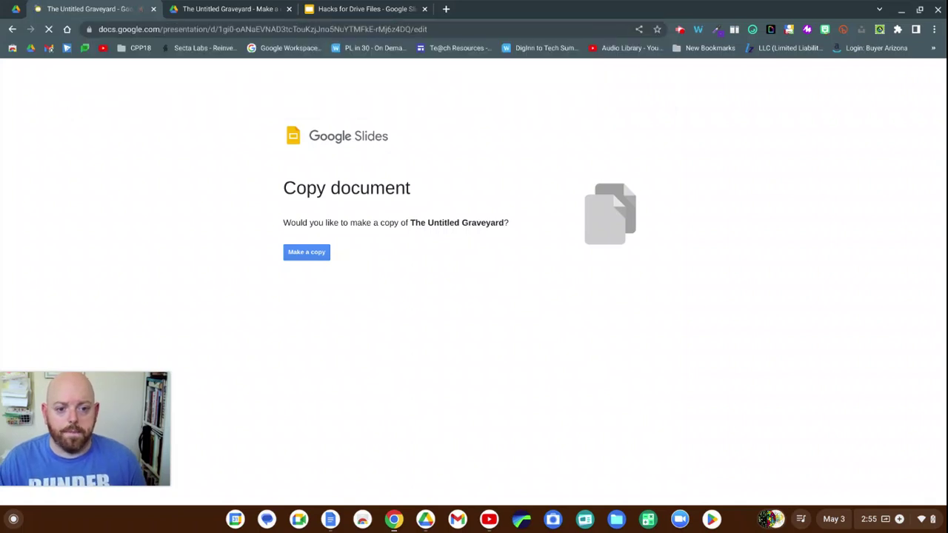
pyautogui.click(289, 8)
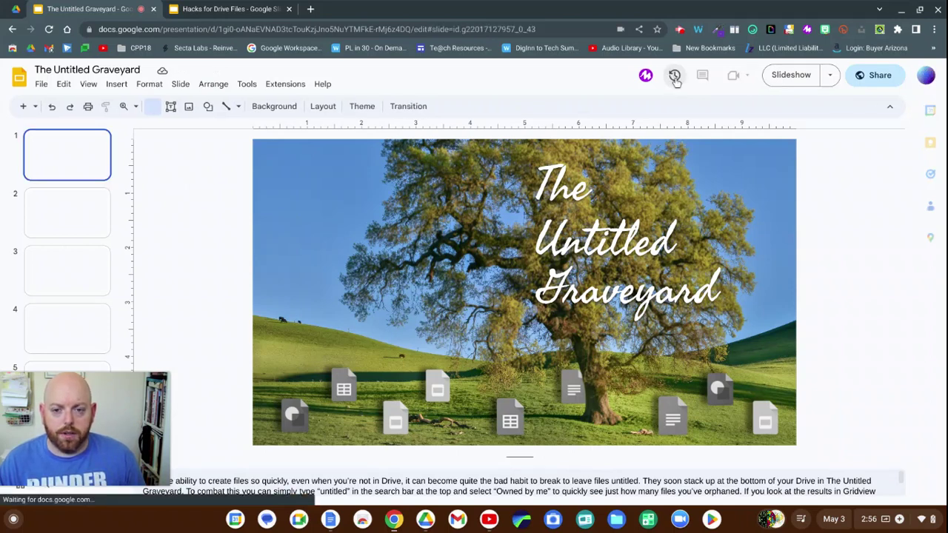
# Step: Name the current version of the presentation "Version 1" in the version history, and return to the editor
pyautogui.click(674, 77)
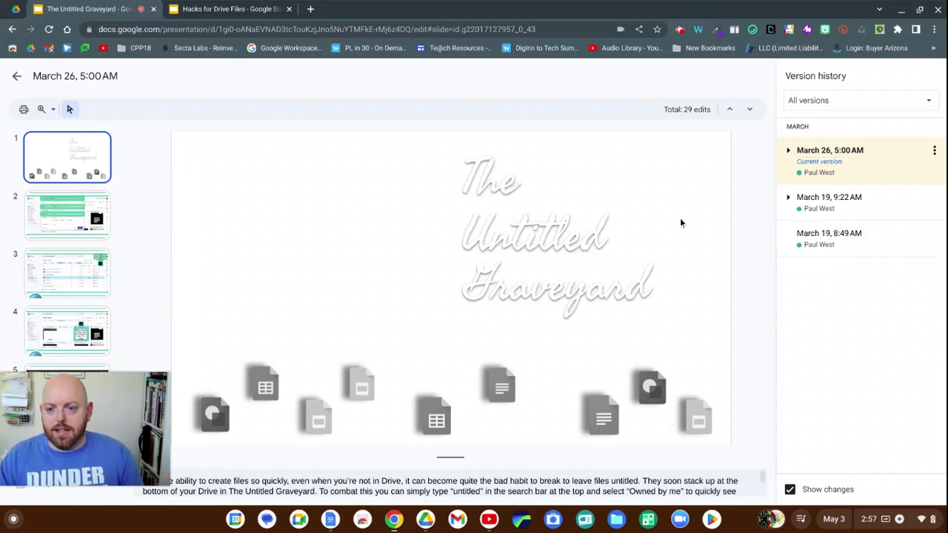
pyautogui.click(836, 149)
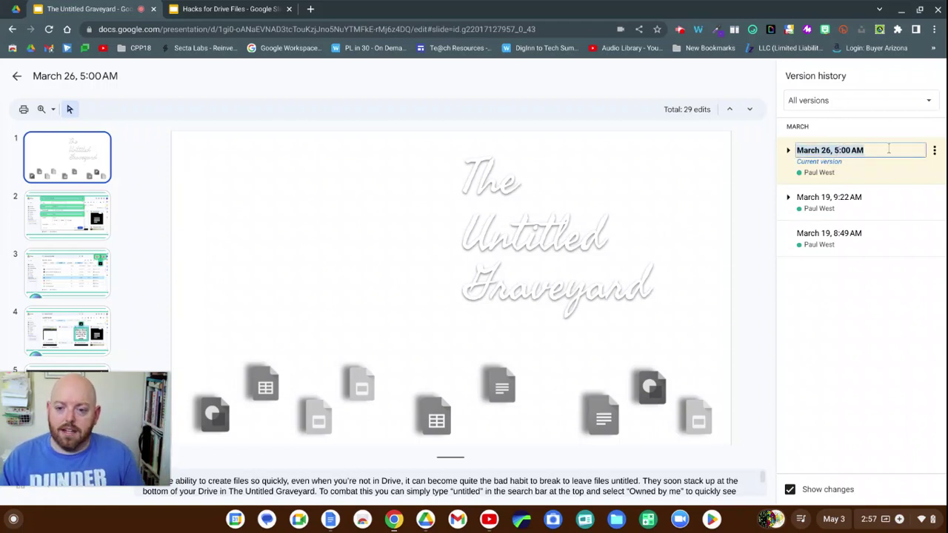
pyautogui.write('Version 1')
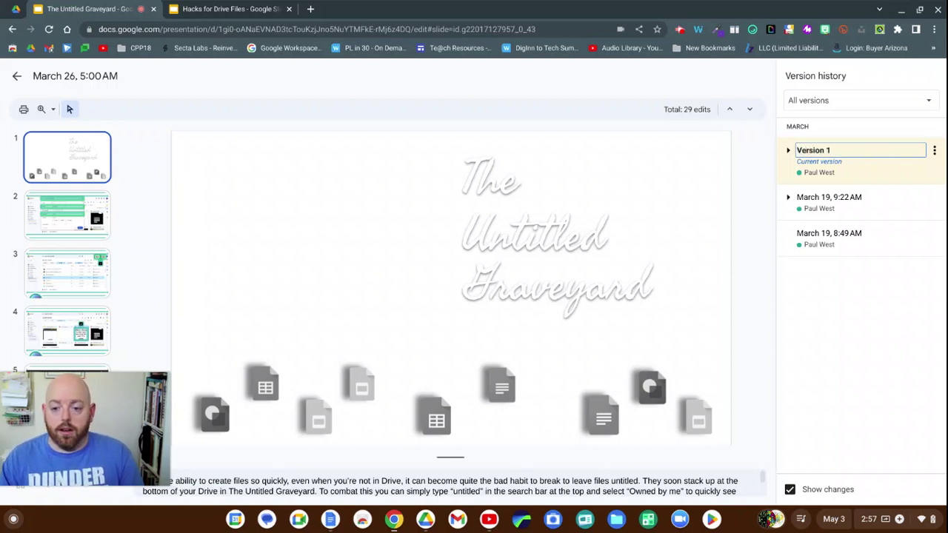
pyautogui.click(863, 295)
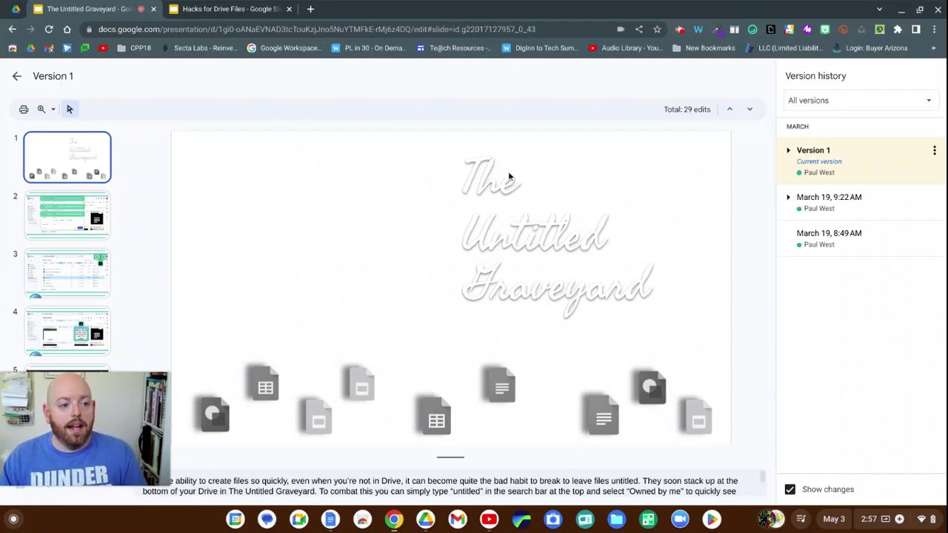
pyautogui.click(17, 79)
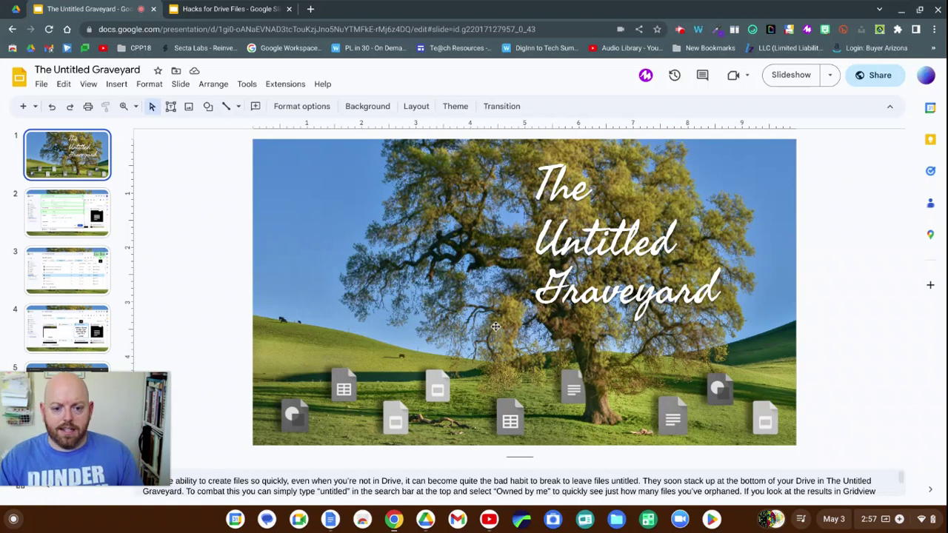
# Step: On slide 1, move the word "Untitled" to the left of the tree and shift the tree picture slightly up and right
pyautogui.click(597, 247)
pyautogui.moveTo(597, 248); pyautogui.dragTo(349, 256)
pyautogui.click(216, 216)
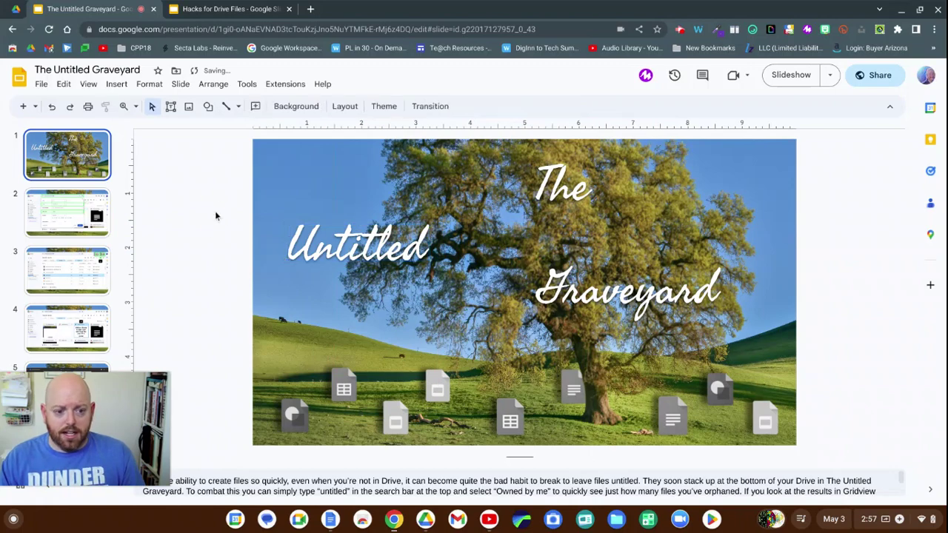
pyautogui.moveTo(442, 382); pyautogui.dragTo(460, 356)
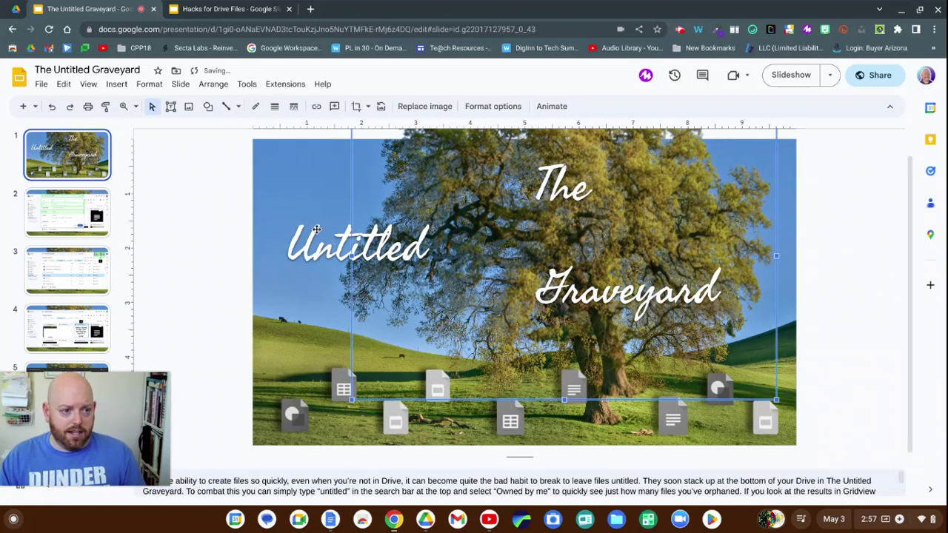
# Step: Name the edited current version "Version 2" in the version history, and return to the editor
pyautogui.click(674, 77)
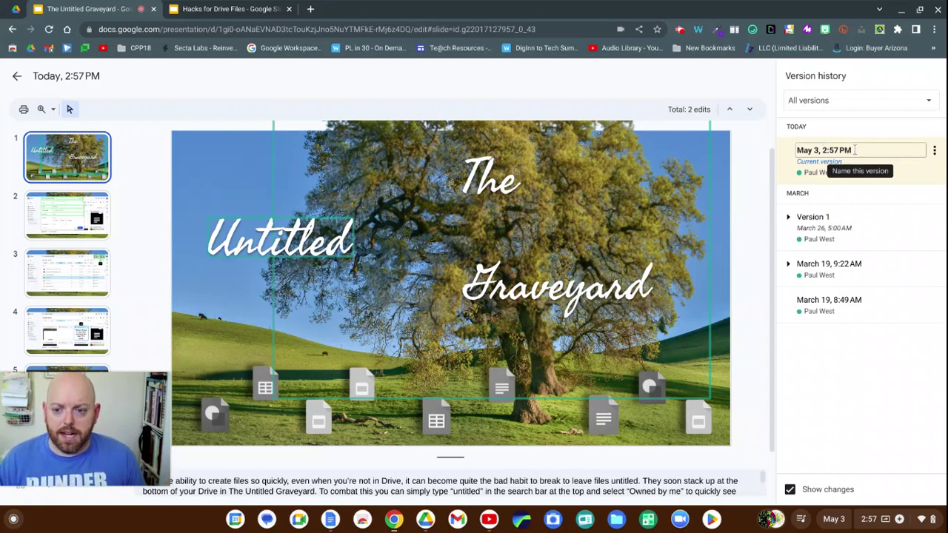
pyautogui.click(854, 150)
pyautogui.write('Versio')
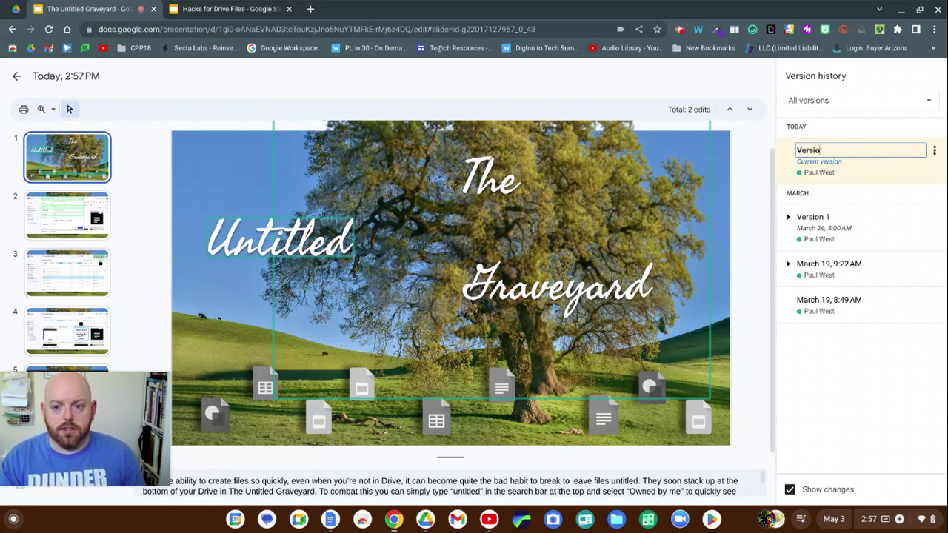
pyautogui.write('n 22')
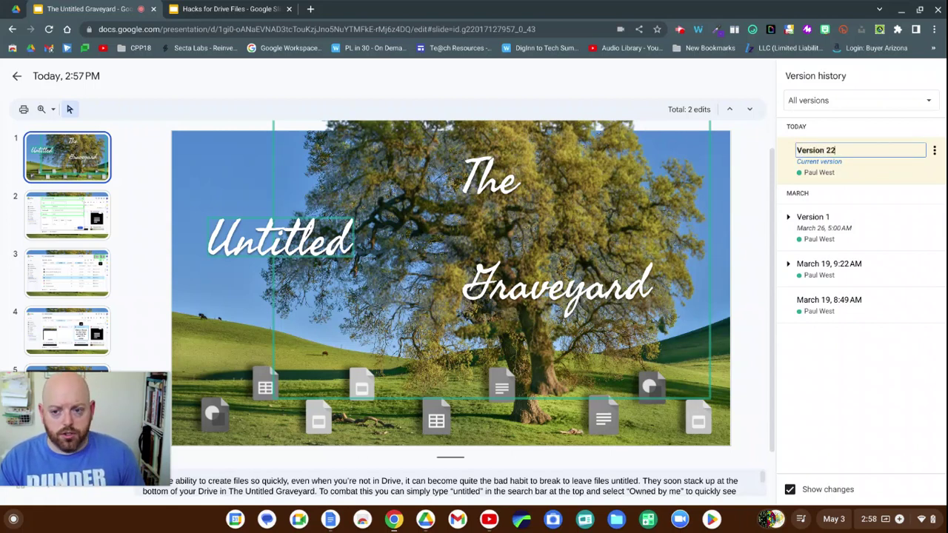
pyautogui.click(837, 368)
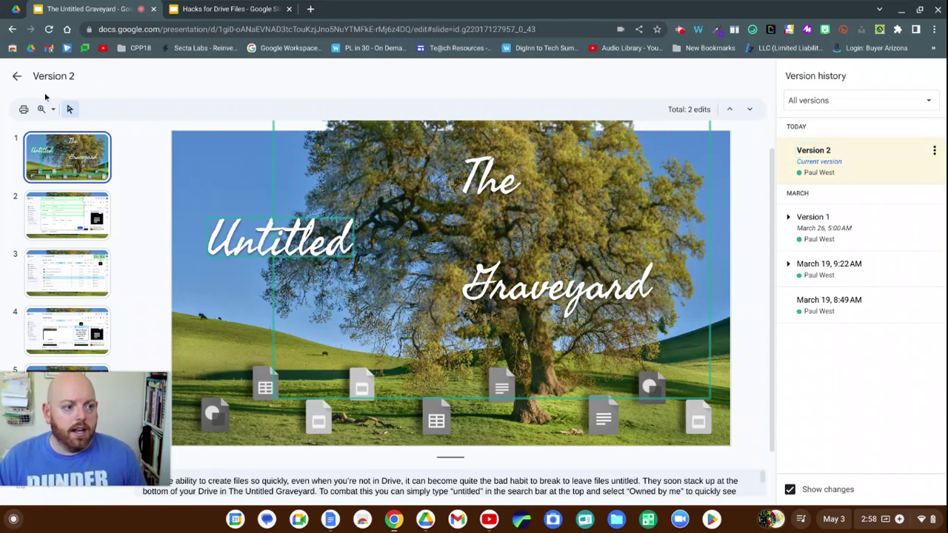
pyautogui.click(17, 77)
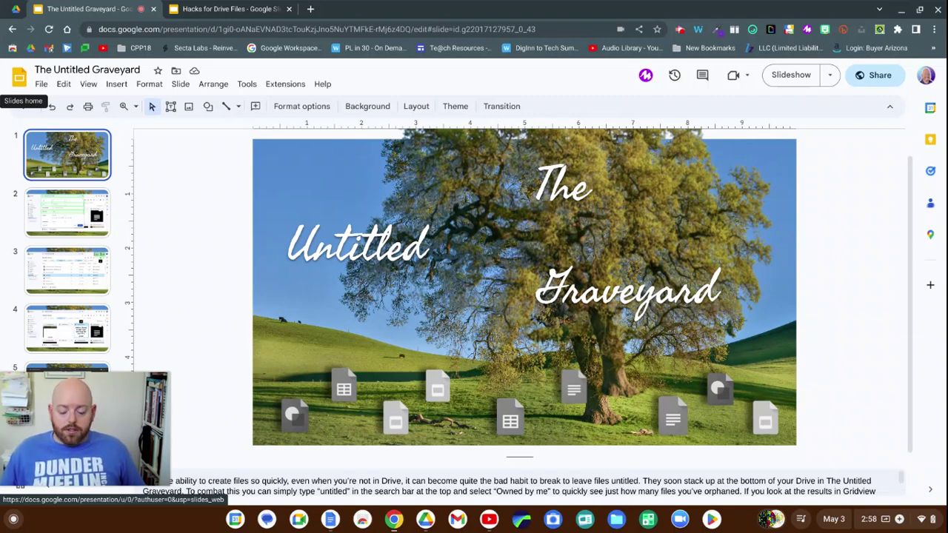
pyautogui.click(18, 74)
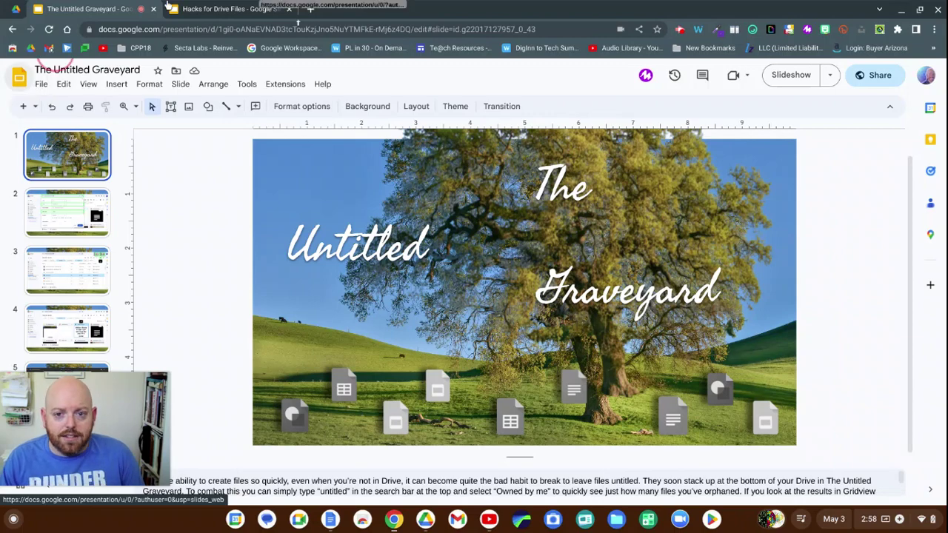
pyautogui.click(201, 9)
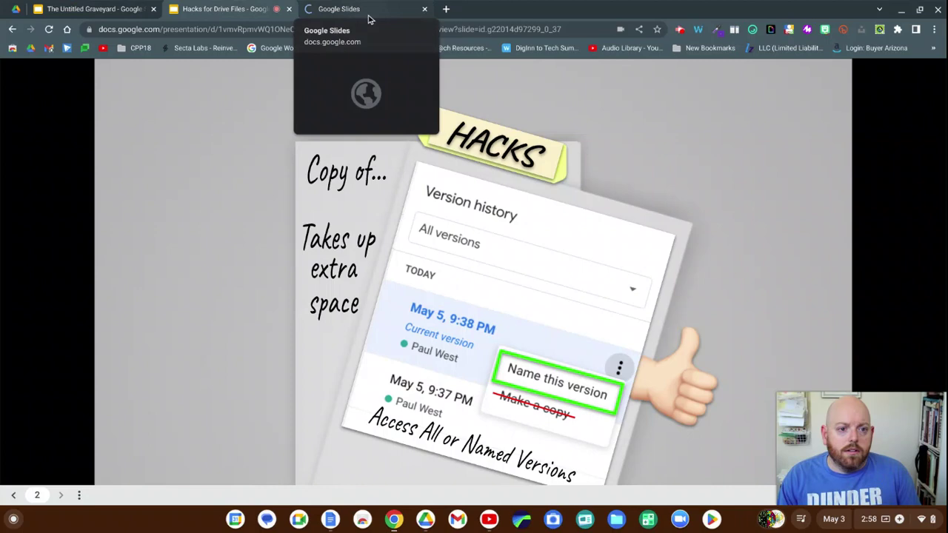
pyautogui.click(110, 11)
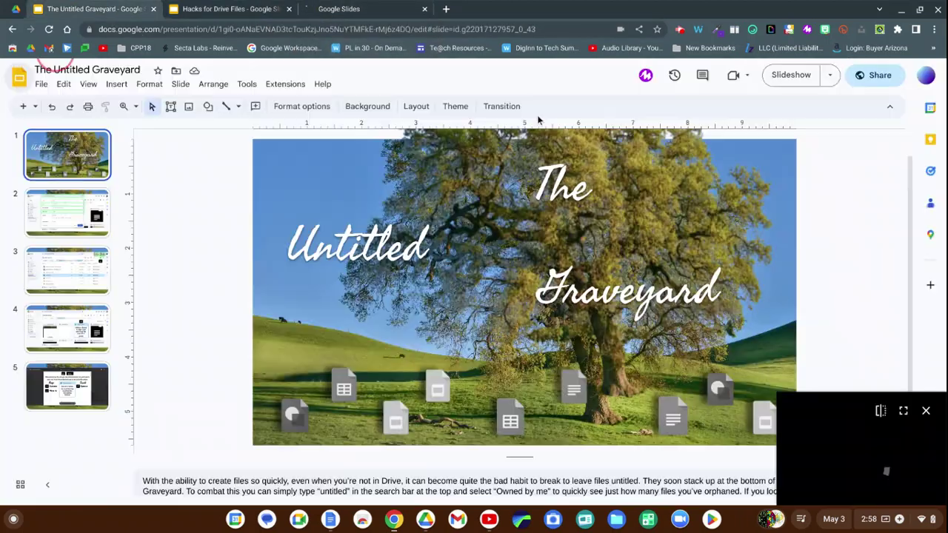
# Step: Close the stray Google Slides tab and select Version 1 in The Untitled Graveyard's version history
pyautogui.click(538, 119)
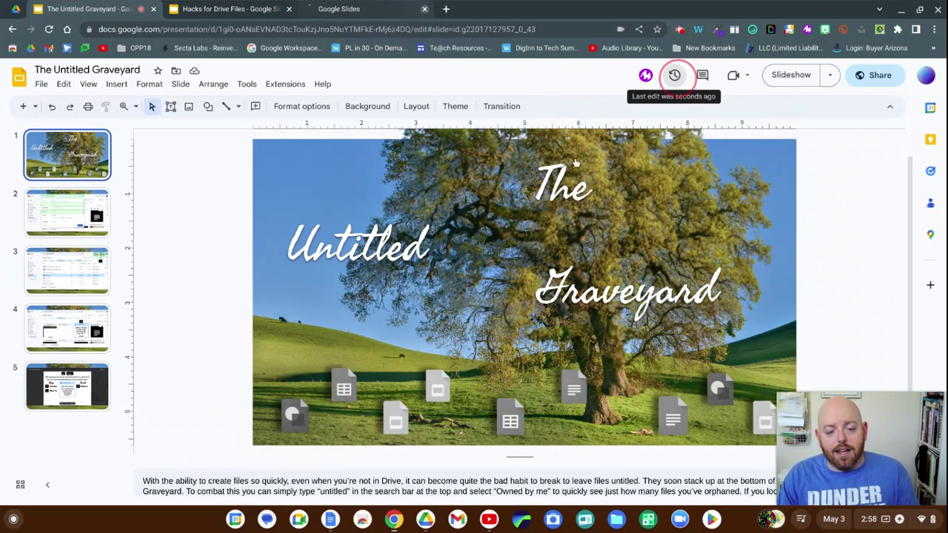
pyautogui.click(426, 10)
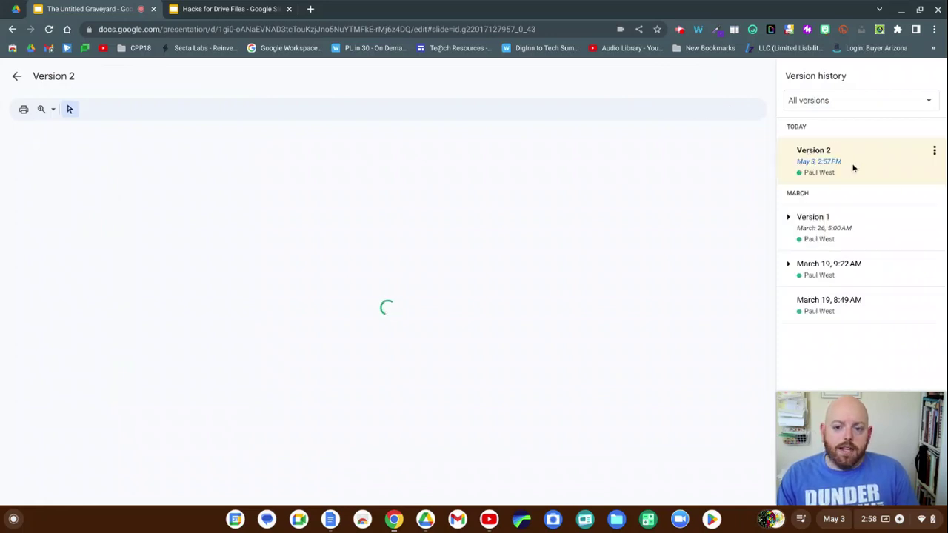
pyautogui.click(825, 219)
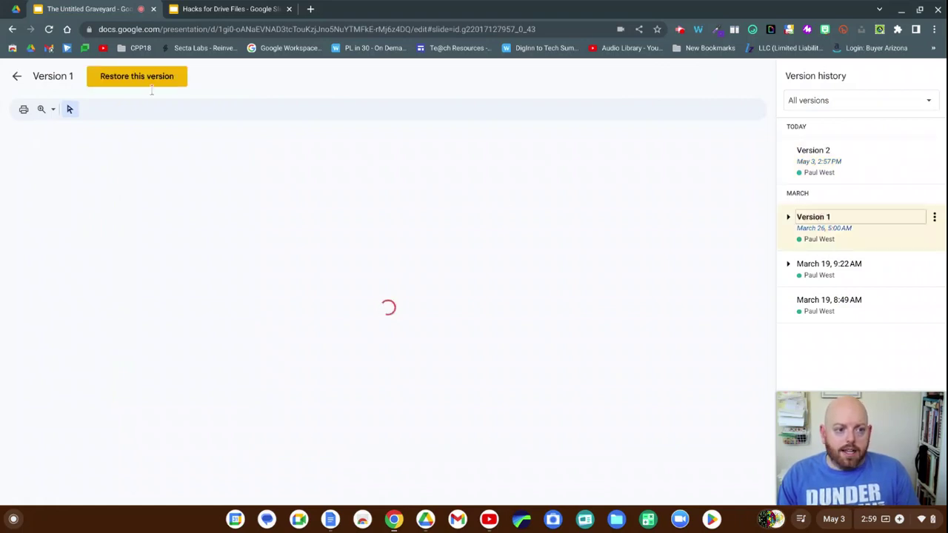